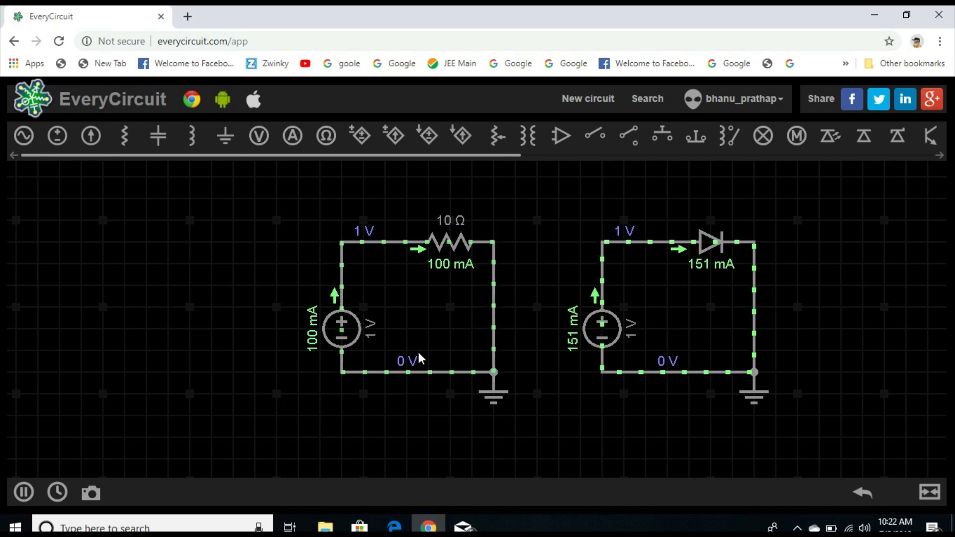
Step: Reverse the polarity of the 1 V source in the resistor circuit, run the simulation and pause it
click(340, 330)
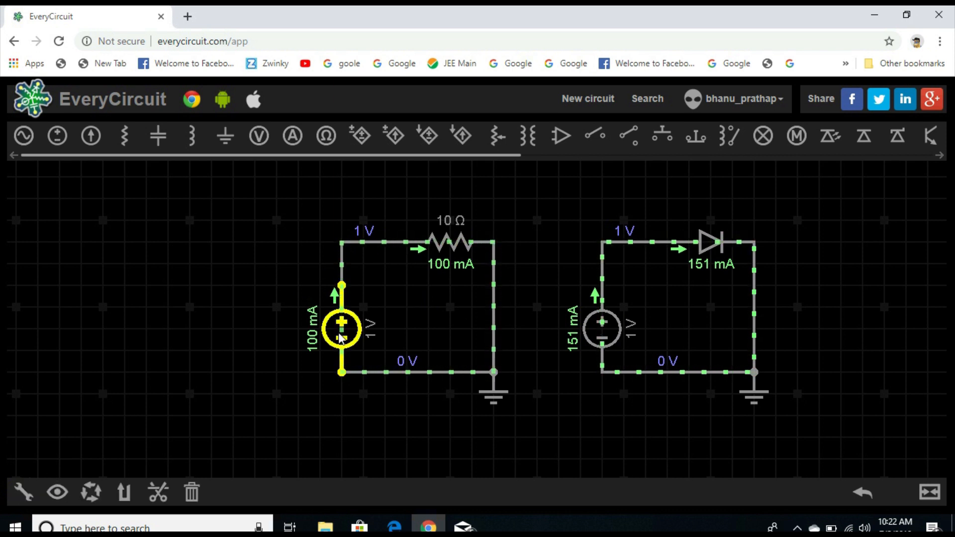
click(125, 485)
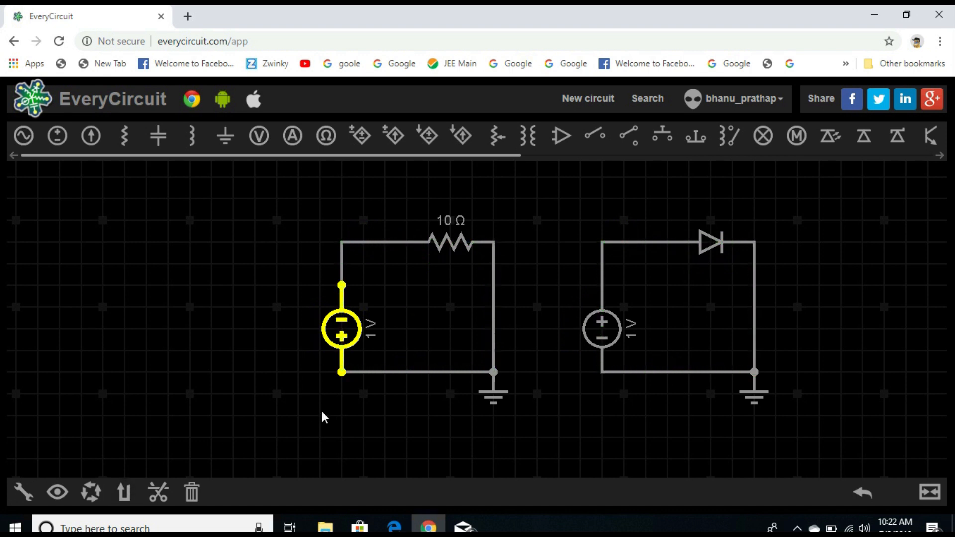
click(51, 444)
click(24, 492)
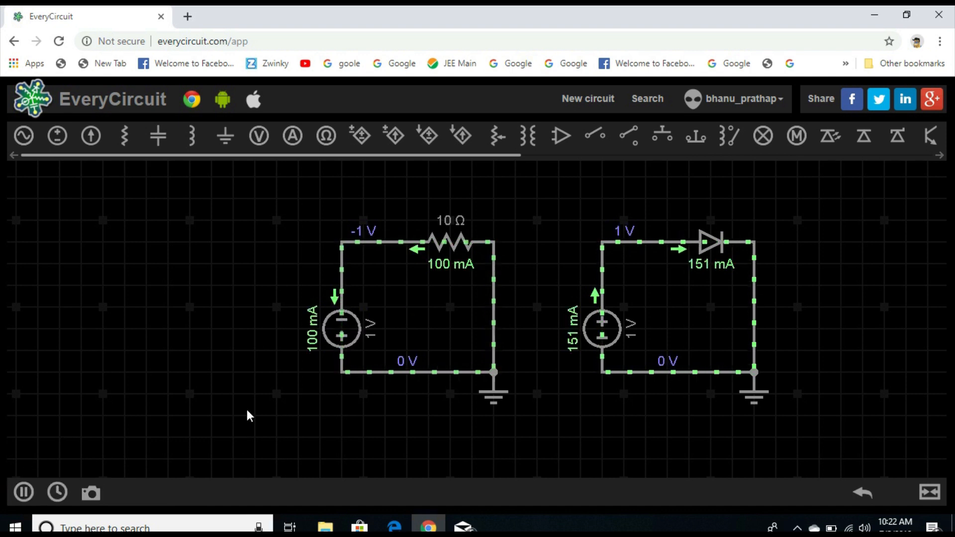
click(24, 492)
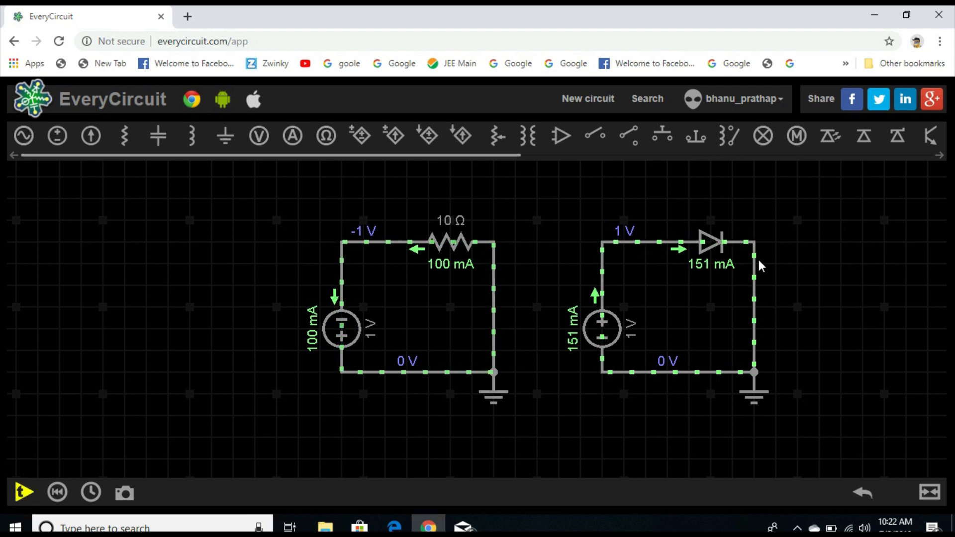
Step: Examine the diode and the voltage source of the diode circuit while paused, and resume the simulation
click(711, 243)
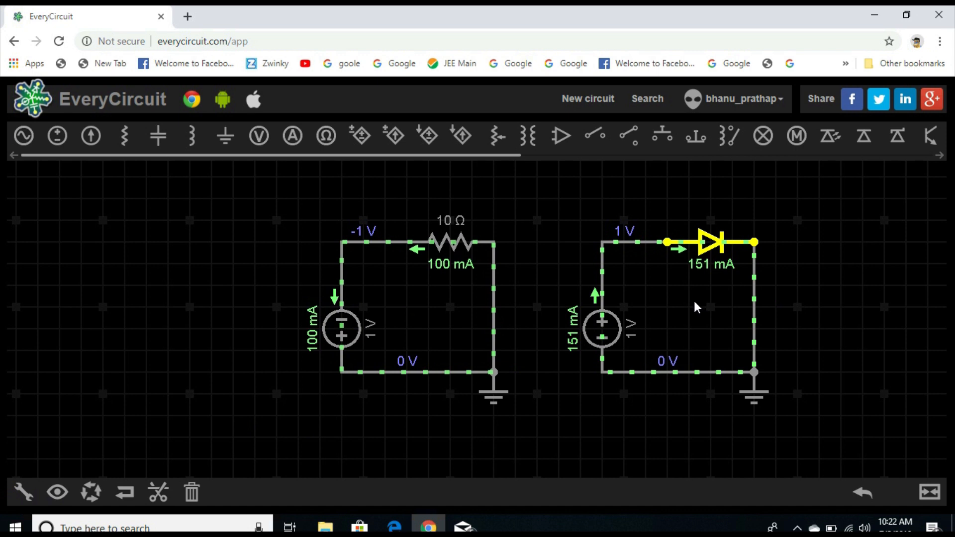
click(802, 307)
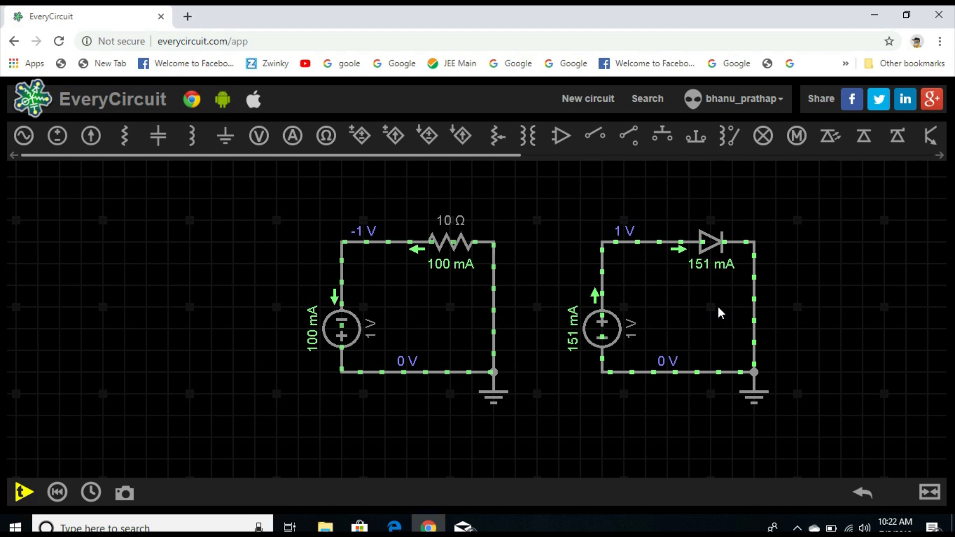
click(618, 340)
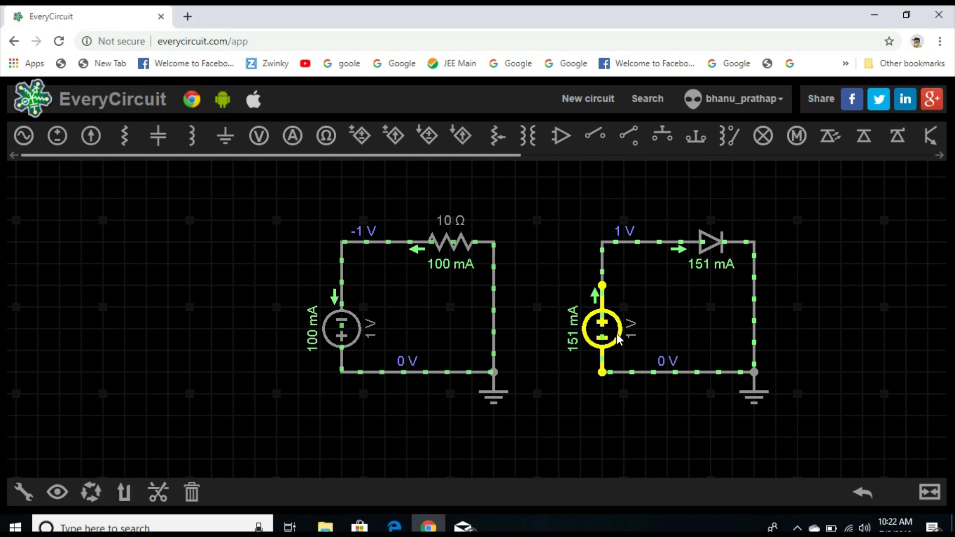
click(548, 339)
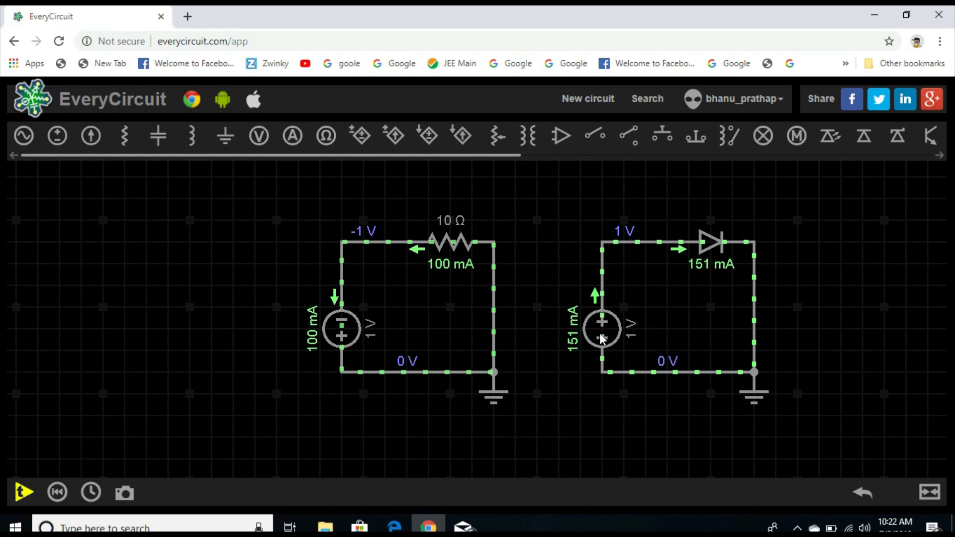
click(19, 491)
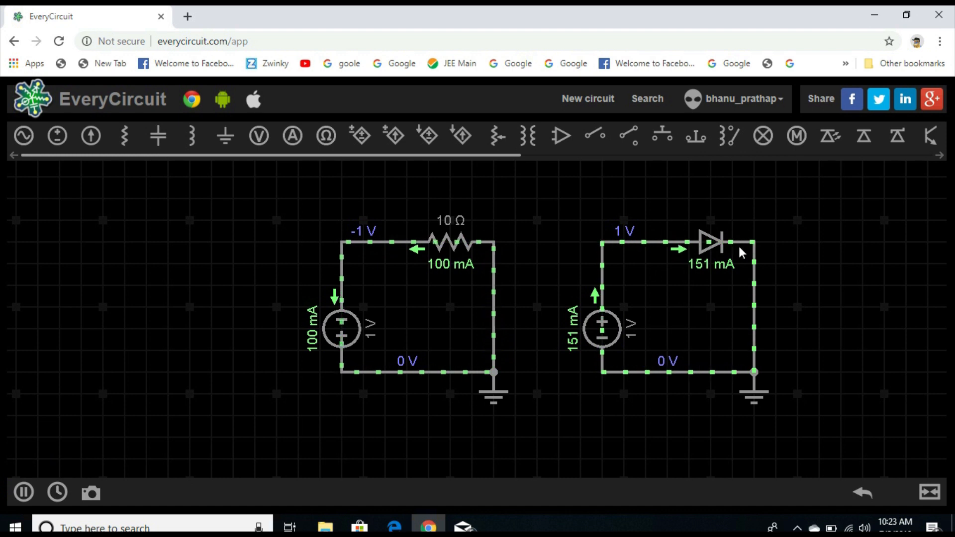
Step: Reverse the polarity of the 1 V source in the diode circuit and run the simulation
click(612, 324)
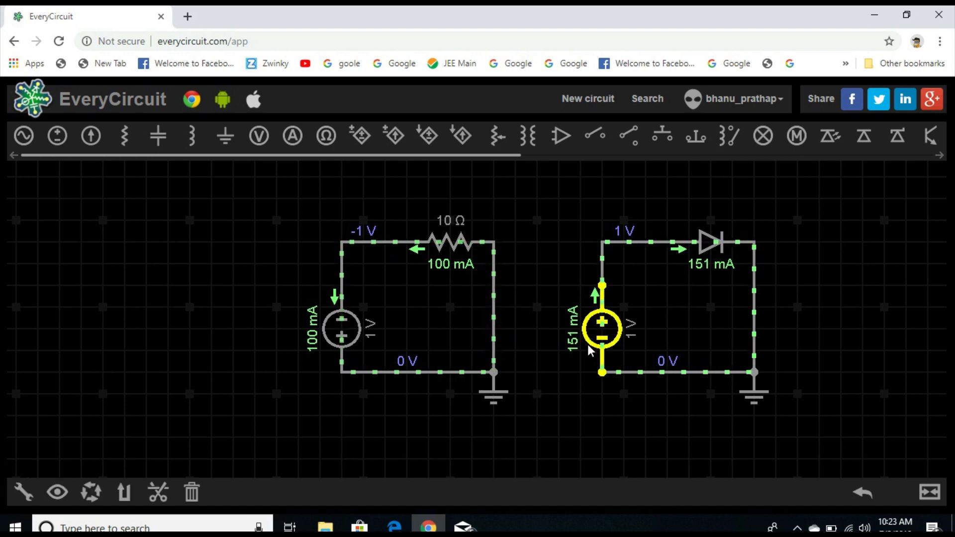
click(124, 492)
click(640, 428)
click(28, 498)
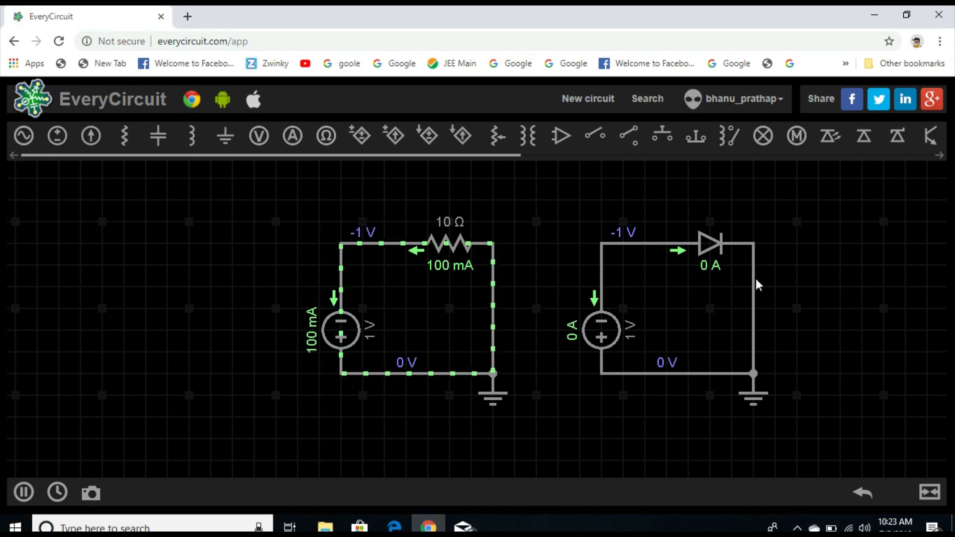
click(797, 528)
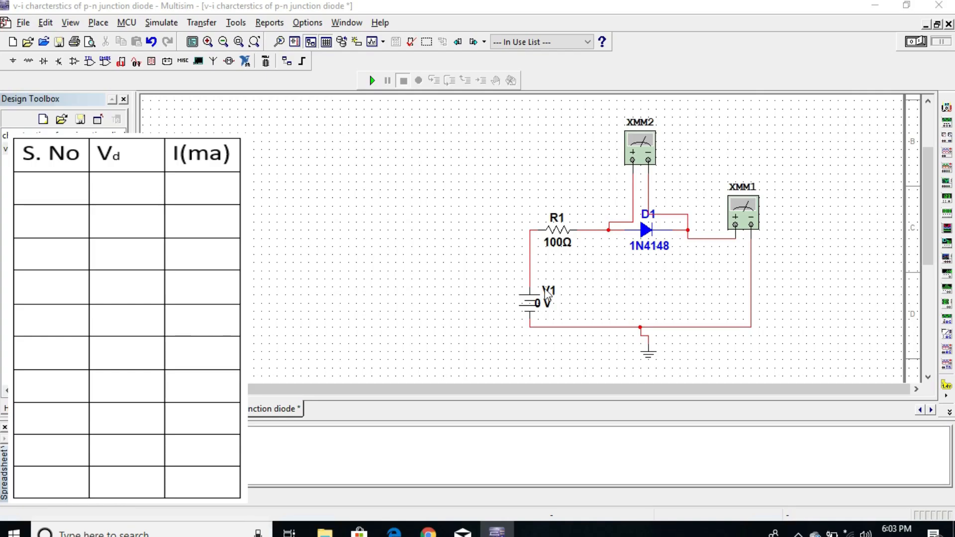
Step: In Multisim, examine the diode test circuit's resistor R1, diode D1, multimeters XMM2 and XMM1, ground and DC source V1
click(555, 230)
click(587, 272)
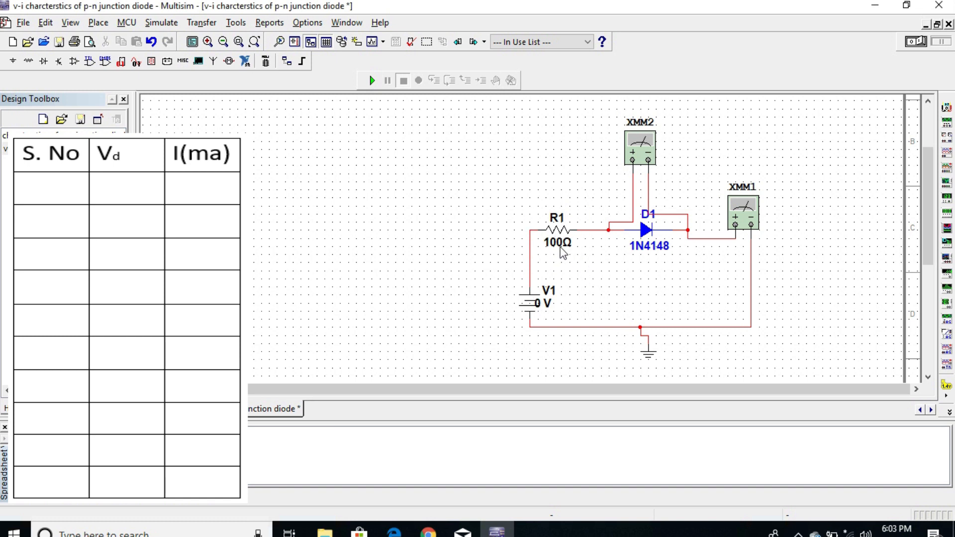
click(645, 231)
click(649, 269)
click(648, 150)
click(682, 149)
click(747, 214)
click(837, 207)
click(652, 360)
click(694, 355)
click(532, 302)
click(492, 296)
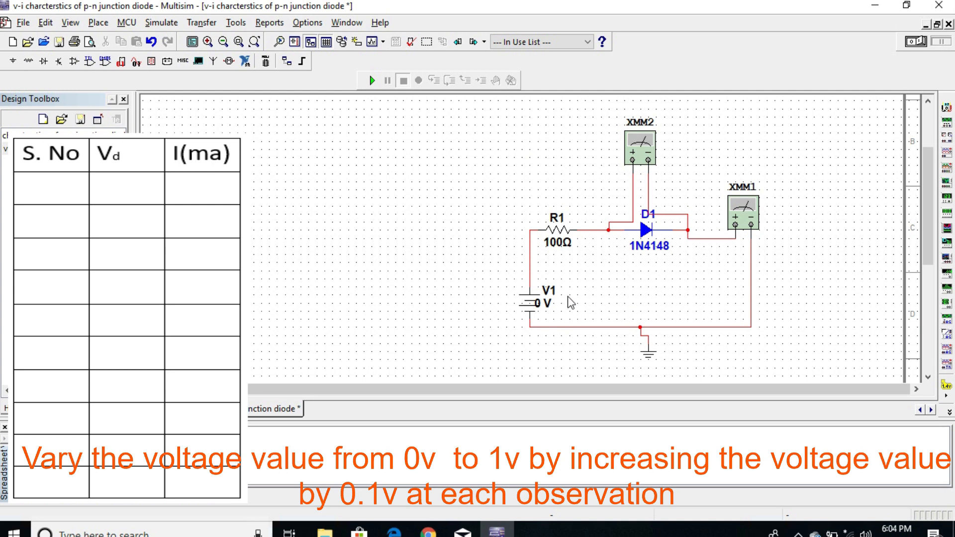
Step: Set the DC source V1 to 0.1 V and start the simulation
double_click(534, 308)
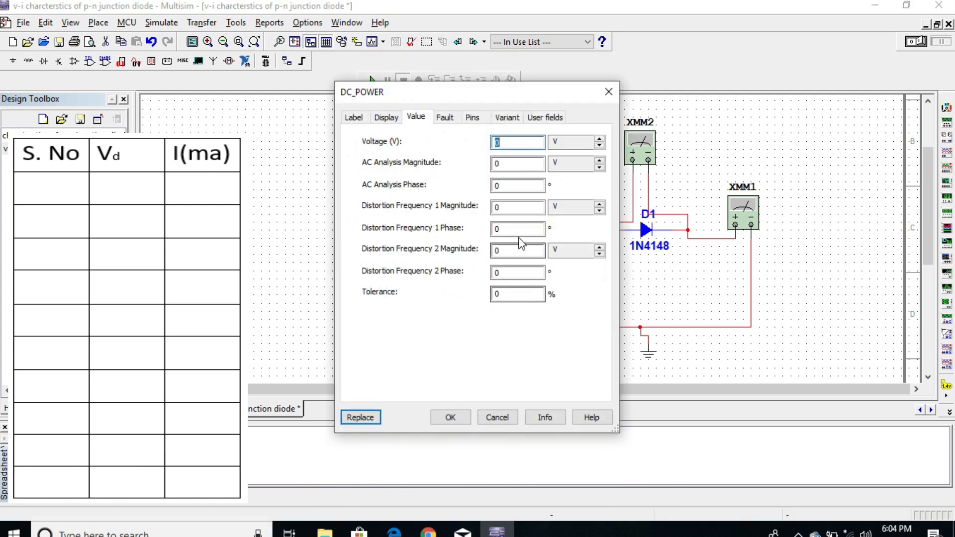
text(0.1)
click(450, 417)
key(F5)
Step: Open the readouts of multimeters XMM2 and XMM1 and place them clear of the circuit
double_click(640, 147)
drag(613, 100, 556, 94)
double_click(743, 210)
drag(868, 100, 819, 107)
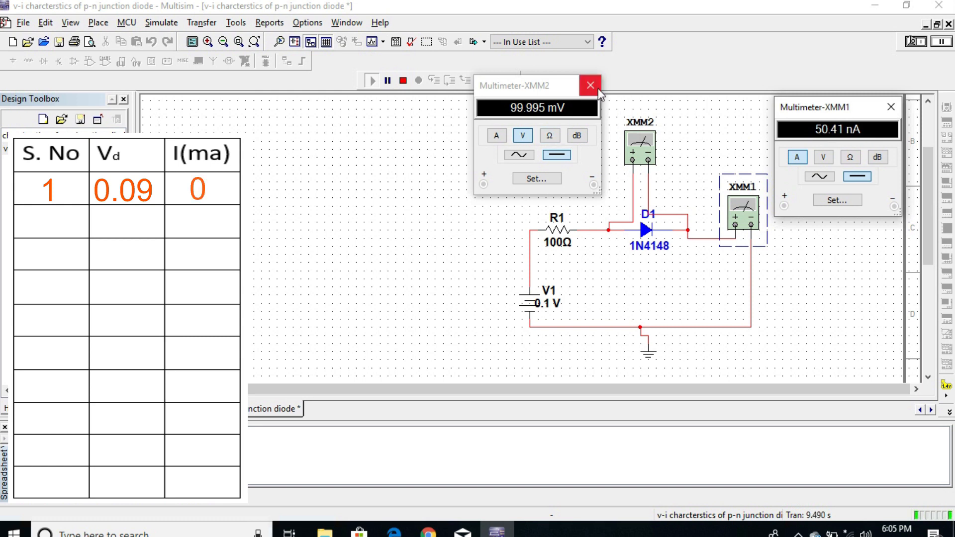
Step: Stop the simulation, set the DC source V1 to 0.2 V and rerun it for the second reading
click(402, 80)
double_click(542, 309)
text(0.2)
click(450, 417)
click(374, 82)
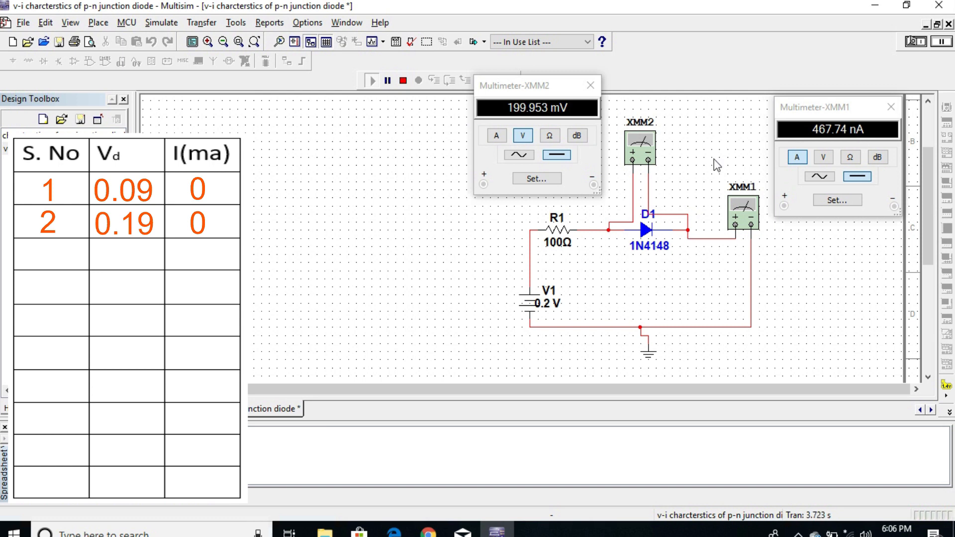
Step: Stop the simulation, set the DC source V1 to 0.3 V and rerun it for the third reading
click(408, 82)
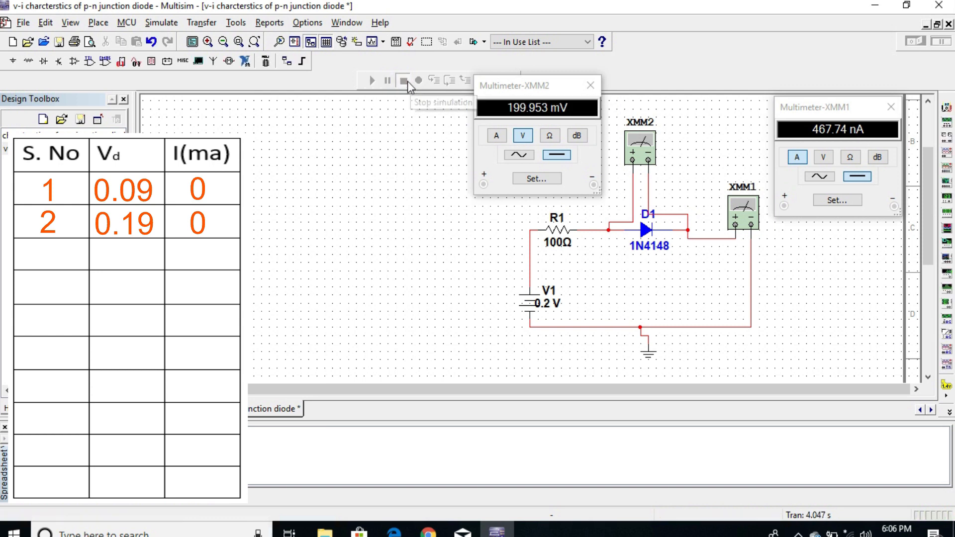
double_click(528, 304)
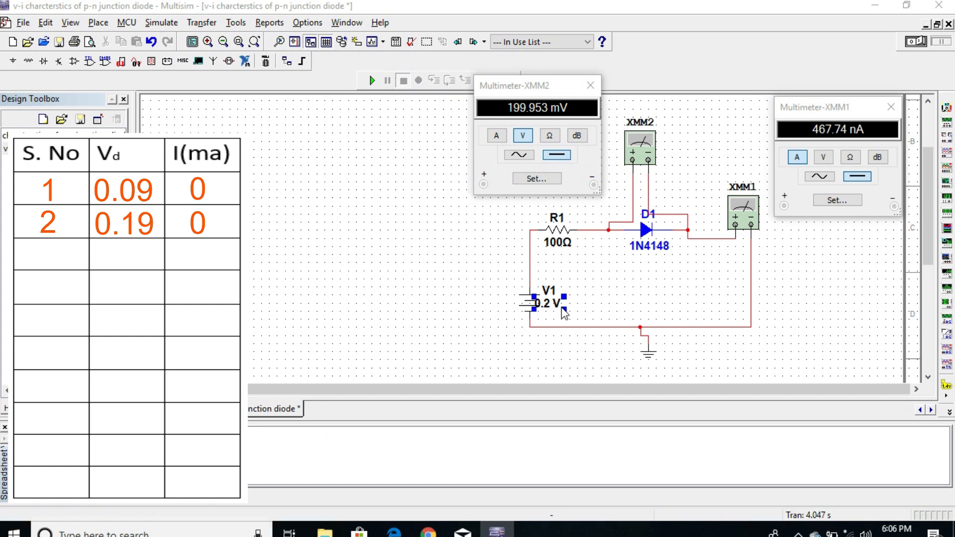
text(0.3)
key(Return)
key(F5)
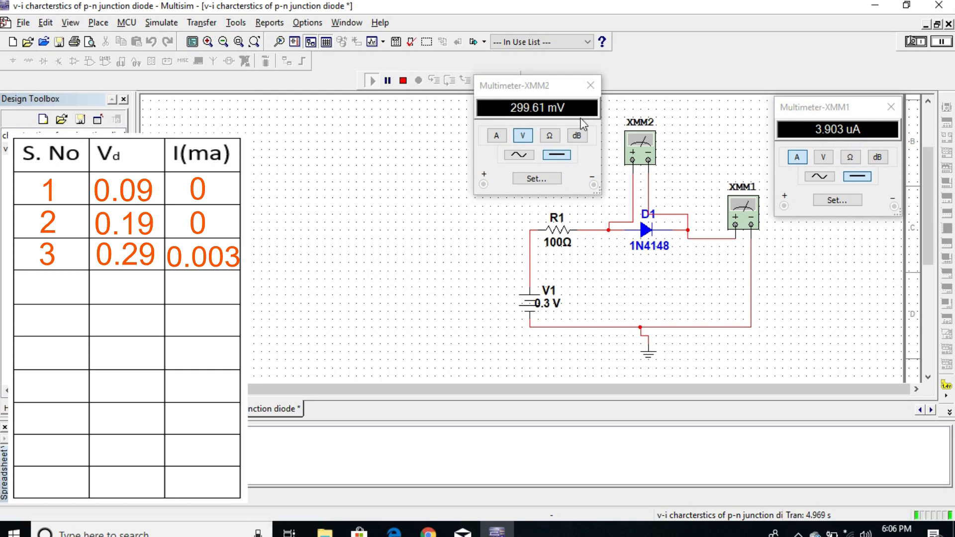
Step: Stop the simulation, set the DC source V1 to 0.4 V and rerun it for the fourth reading
click(403, 80)
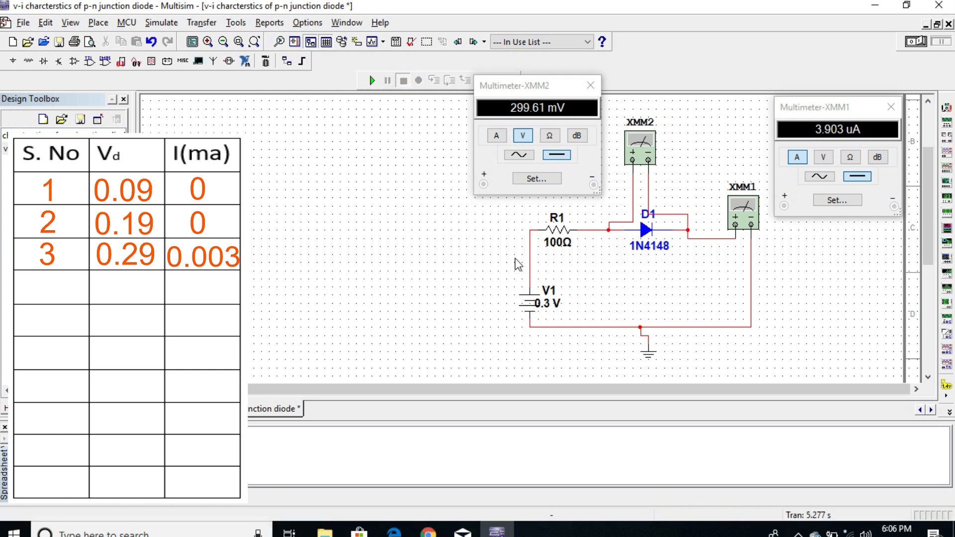
double_click(539, 306)
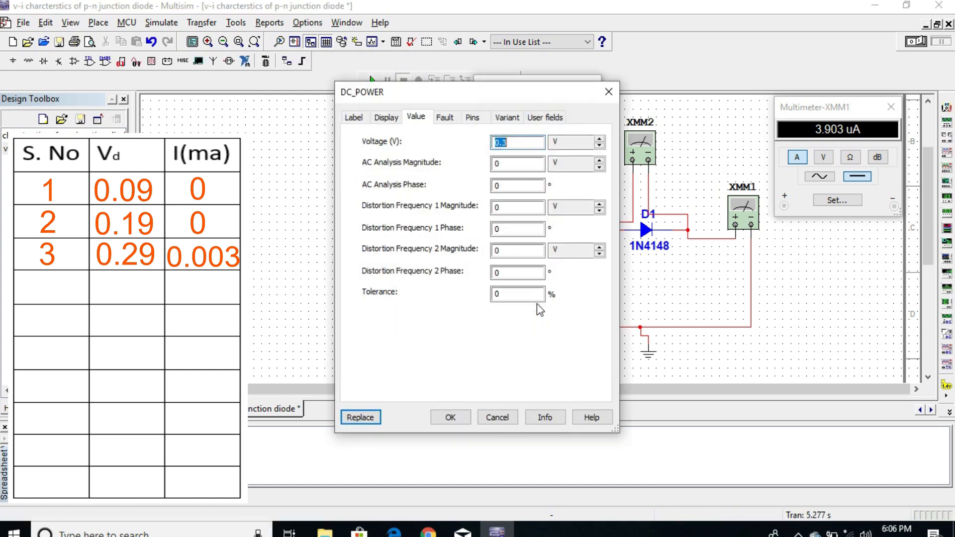
text(0.4)
key(Return)
click(372, 80)
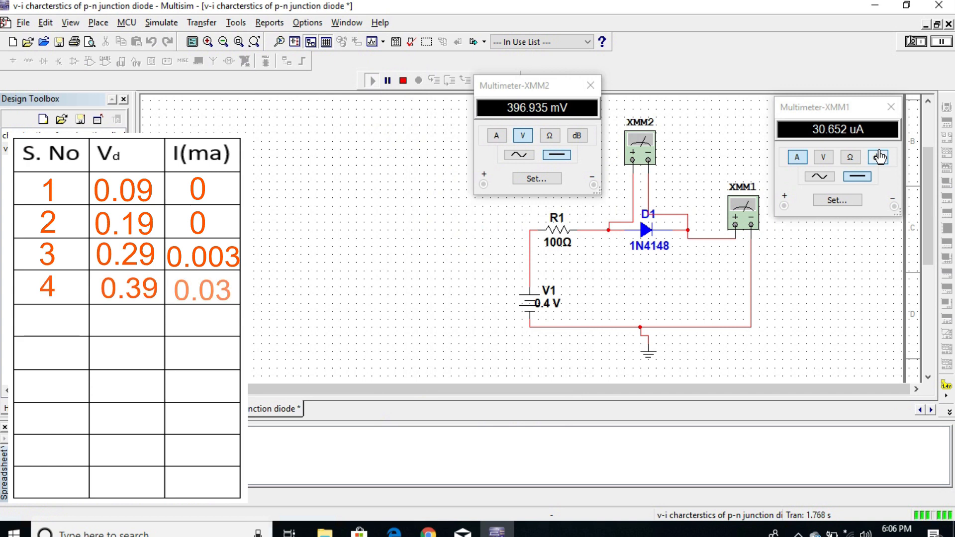
Step: Stop the simulation, set the DC source V1 to 0.5 V and rerun it for the fifth reading
click(403, 80)
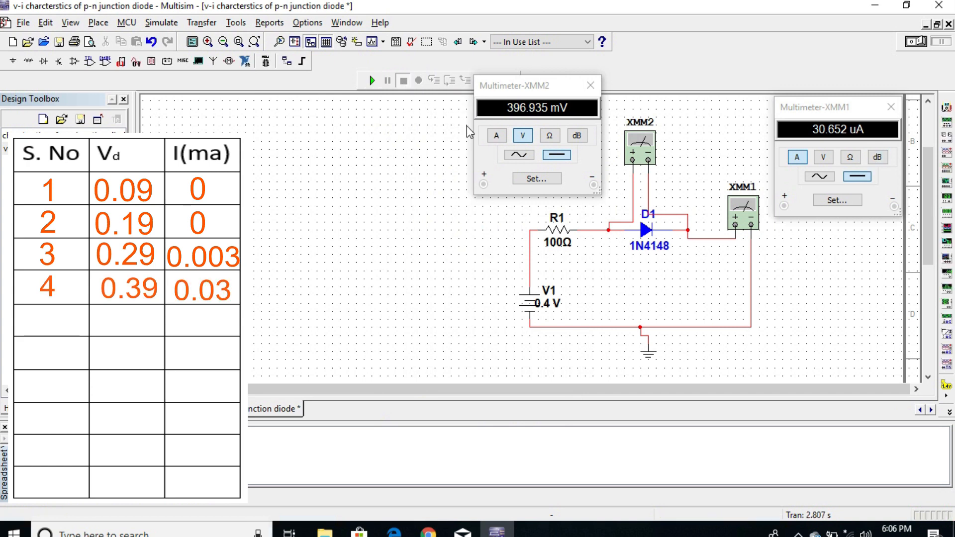
double_click(543, 304)
text(0.5)
key(Return)
click(373, 80)
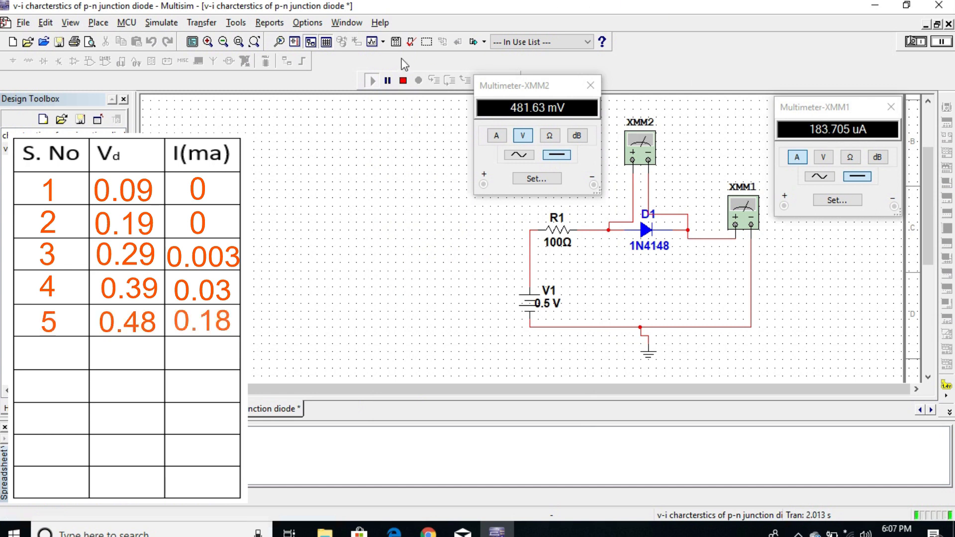
Step: Stop the simulation, set the DC source V1 to 0.6 V and rerun it for the sixth reading
click(403, 80)
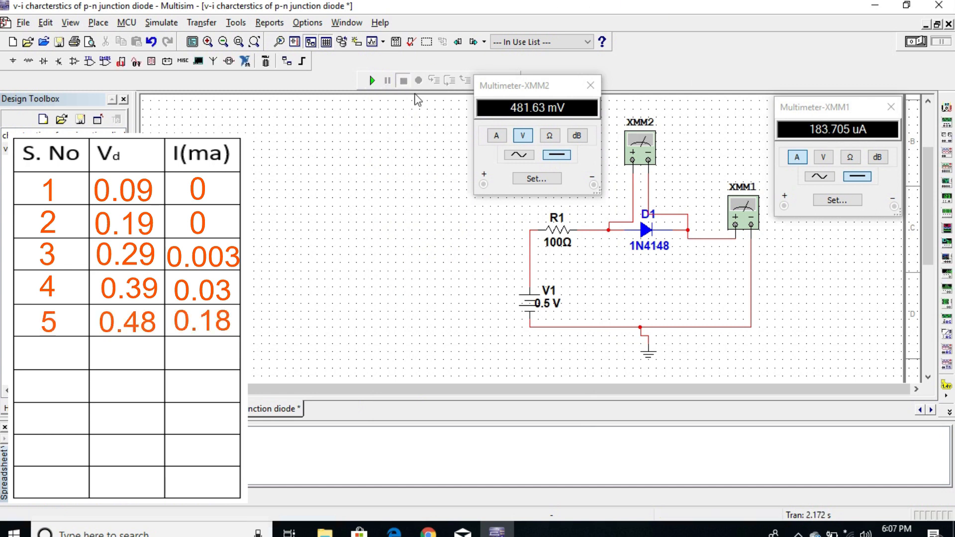
double_click(547, 304)
text(0.6)
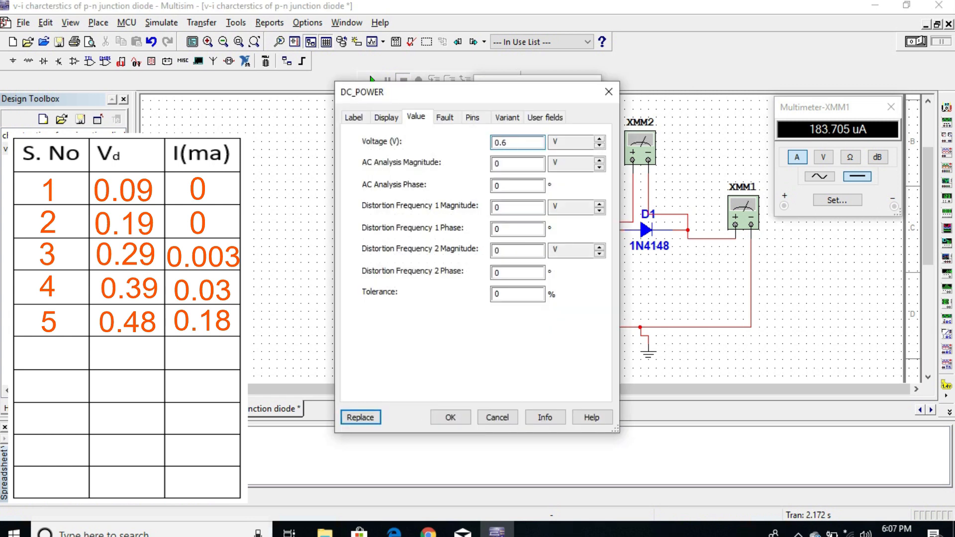
key(Return)
click(371, 81)
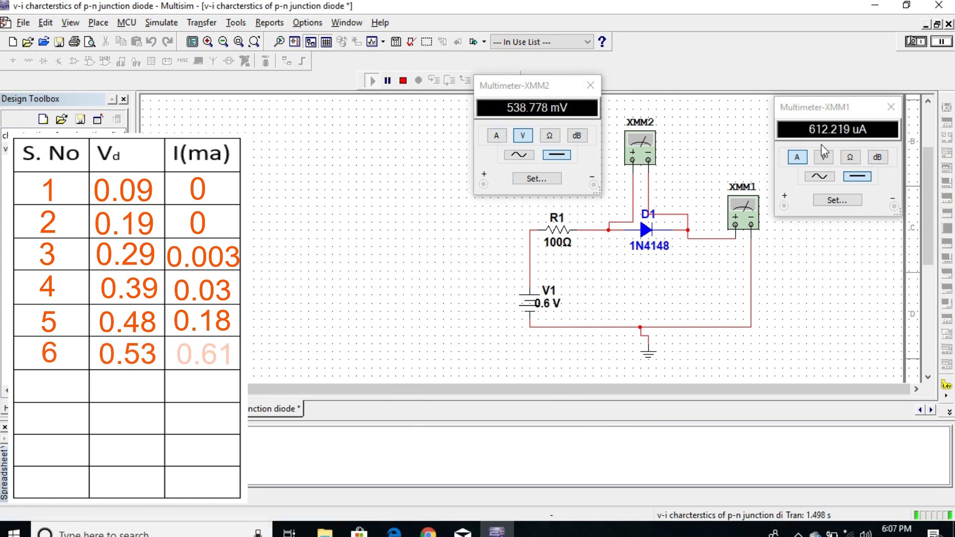
Step: Stop the simulation, set the DC source V1 to 0.7 V and rerun it for the seventh reading
click(403, 81)
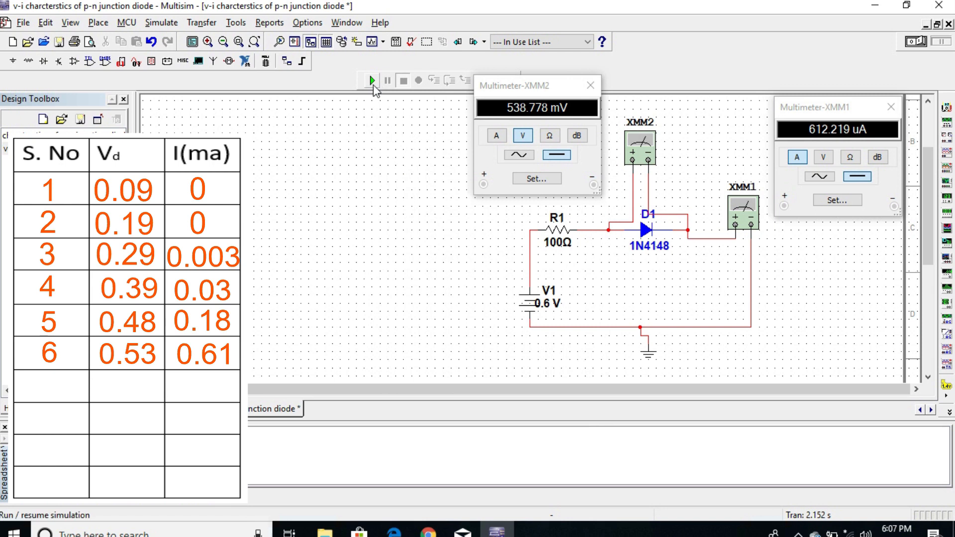
double_click(547, 303)
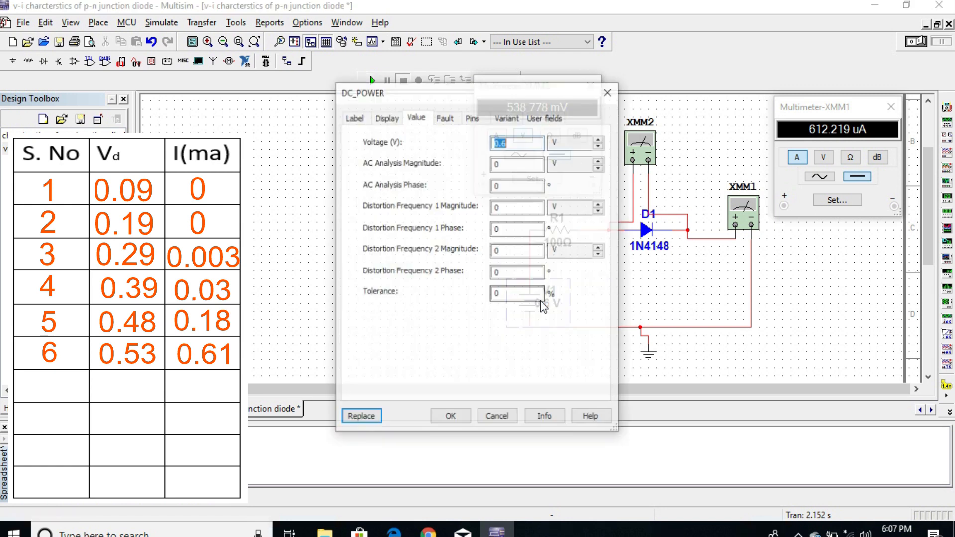
text(0.)
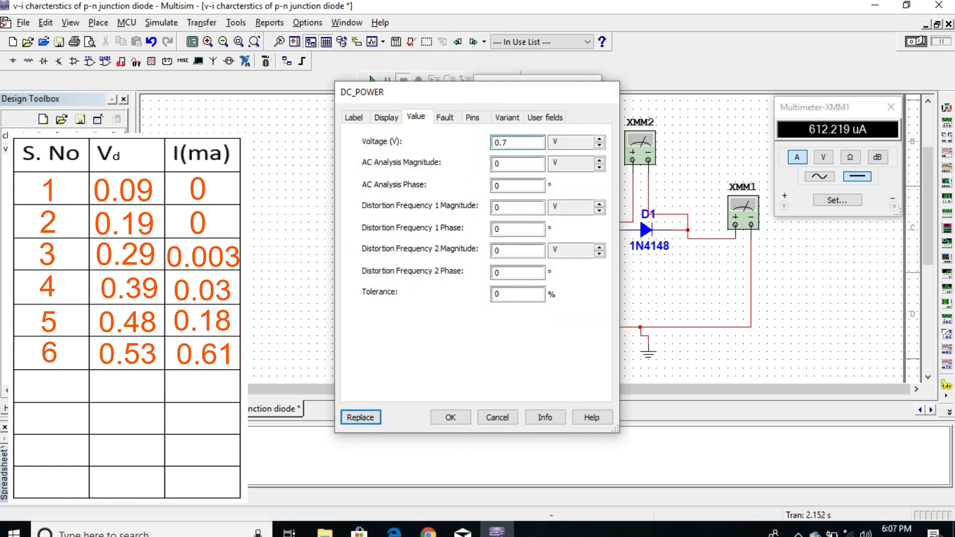
text(7)
key(Return)
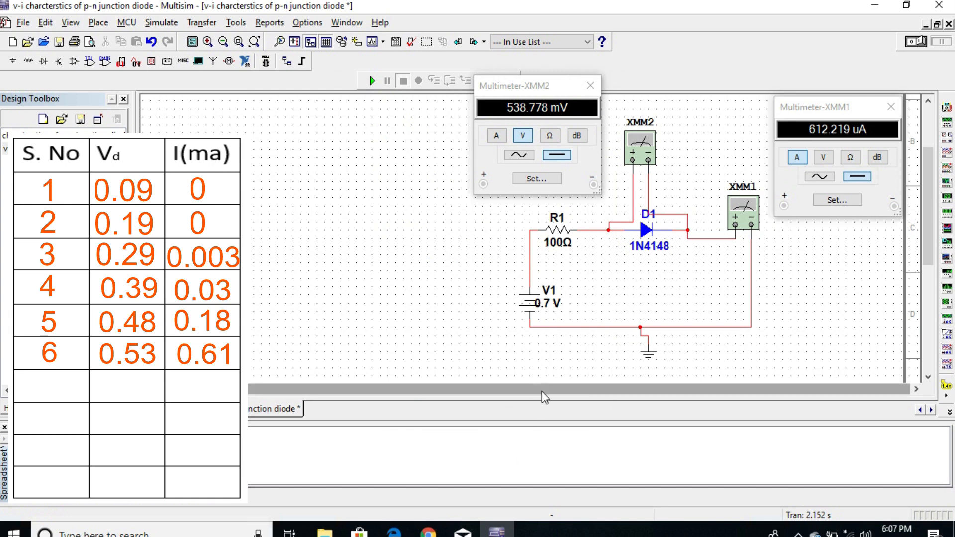
click(373, 80)
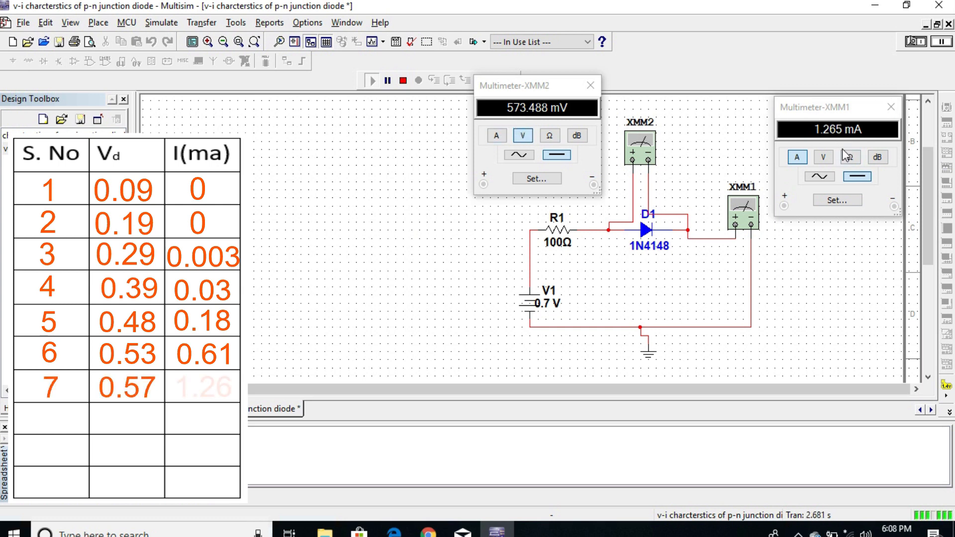
Step: Stop the simulation, set the DC source V1 to 0.8 V and rerun it for the eighth reading
click(403, 80)
click(560, 303)
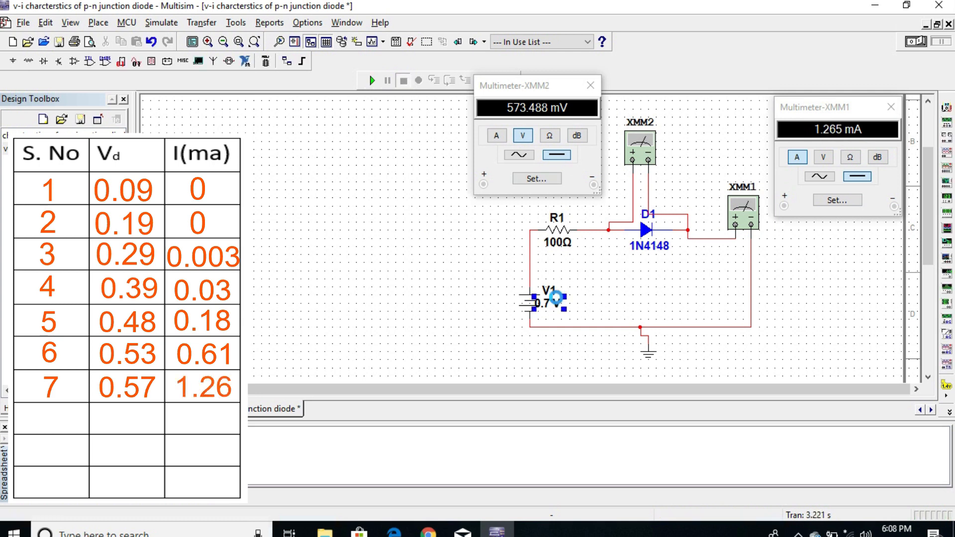
double_click(559, 303)
text(0.8)
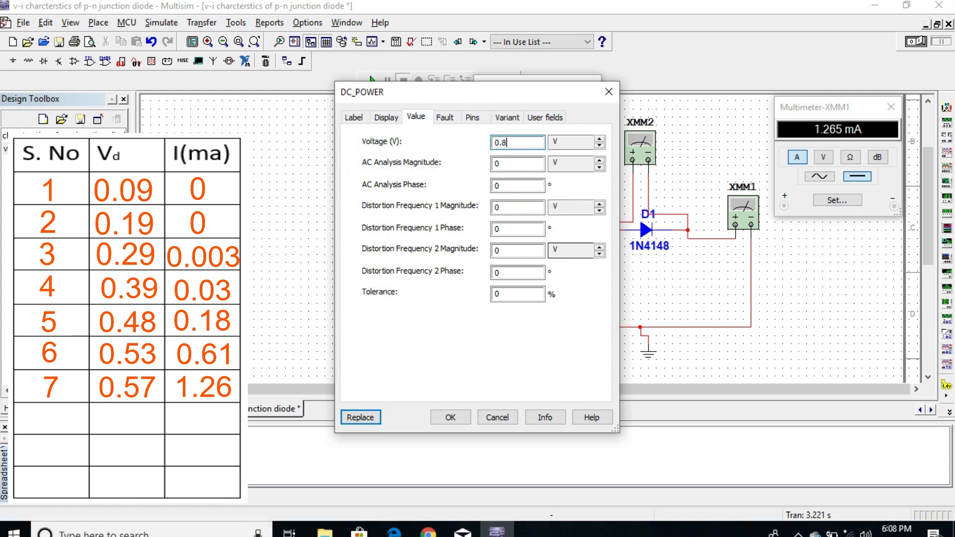
key(Return)
click(372, 80)
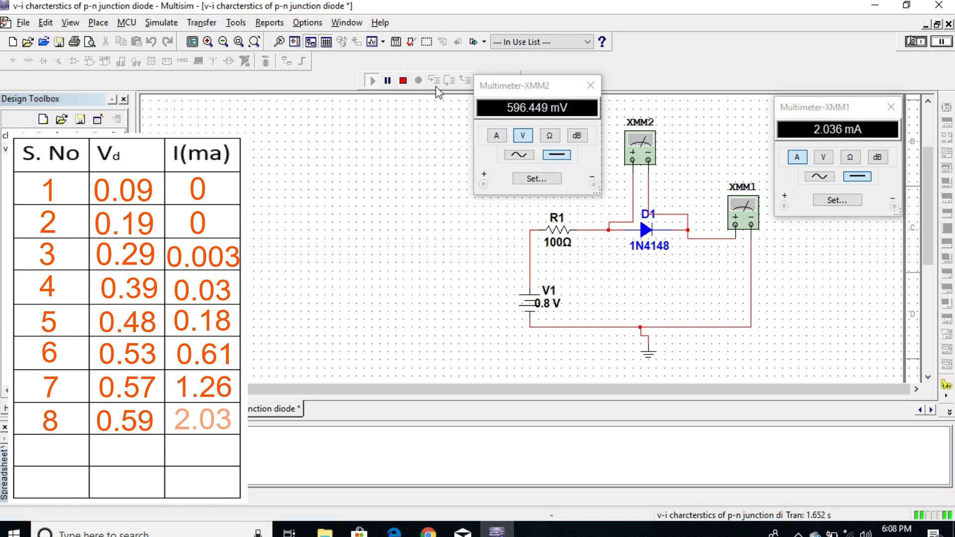
Step: Stop the simulation, set the DC source V1 to 0.9 V and rerun it for the ninth reading
click(402, 82)
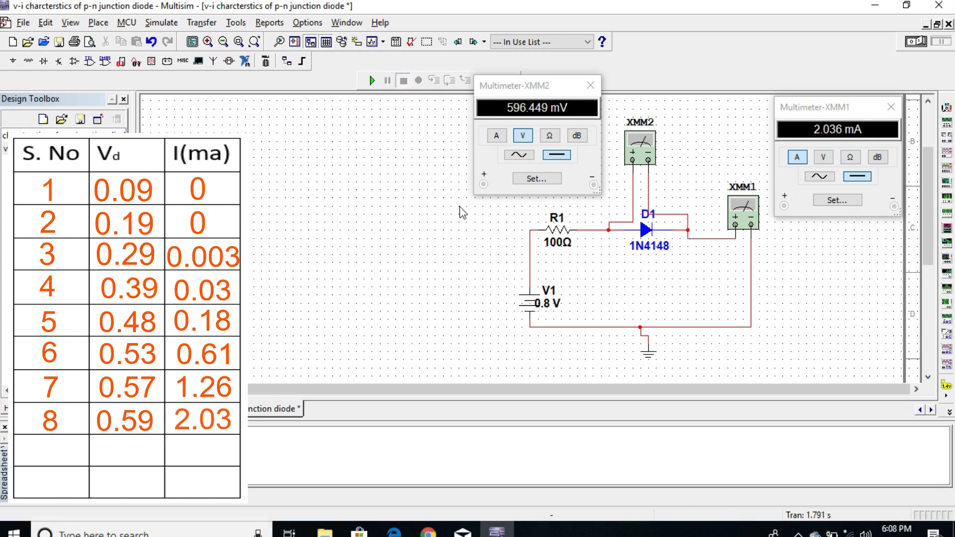
double_click(534, 304)
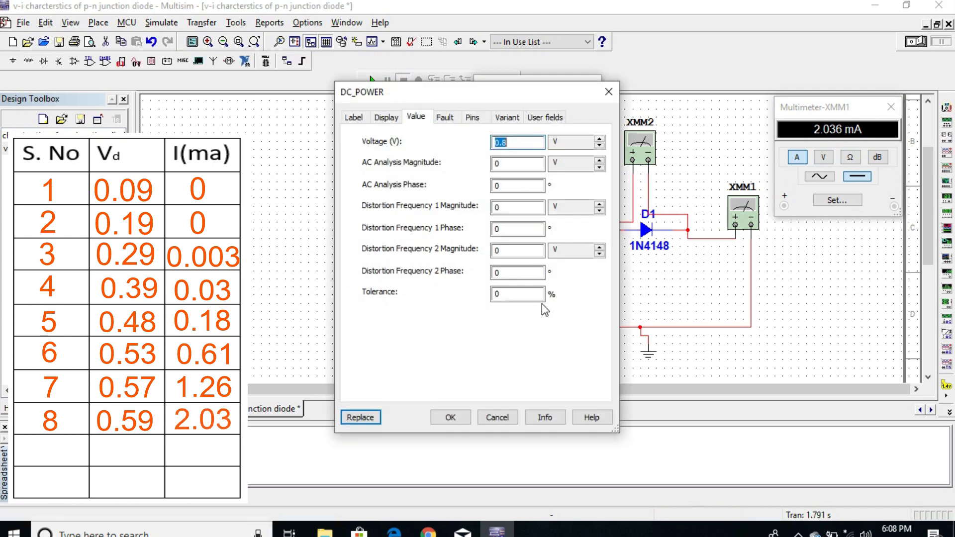
text(0.9)
key(Return)
key(F5)
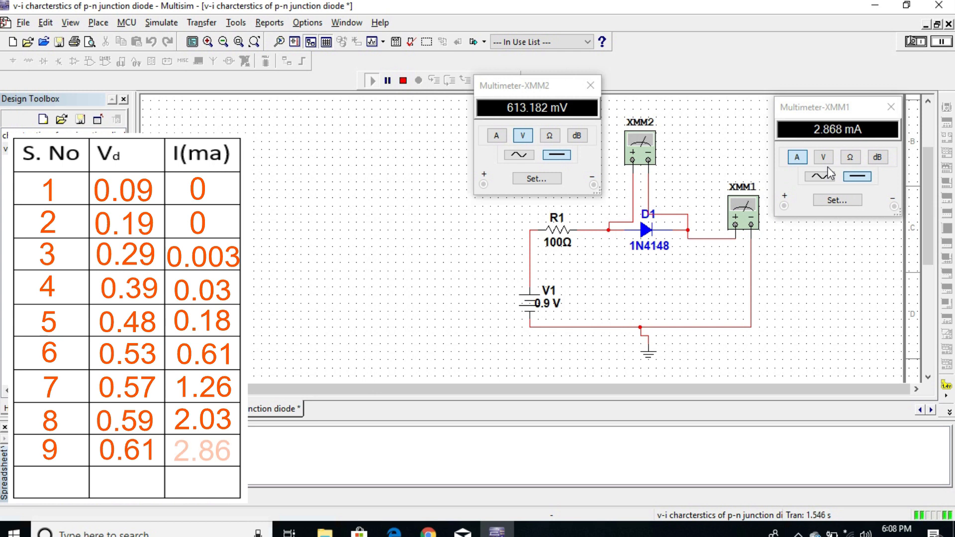
Step: Stop the simulation, set the DC source V1 to 1 V and rerun it for the tenth reading
click(403, 80)
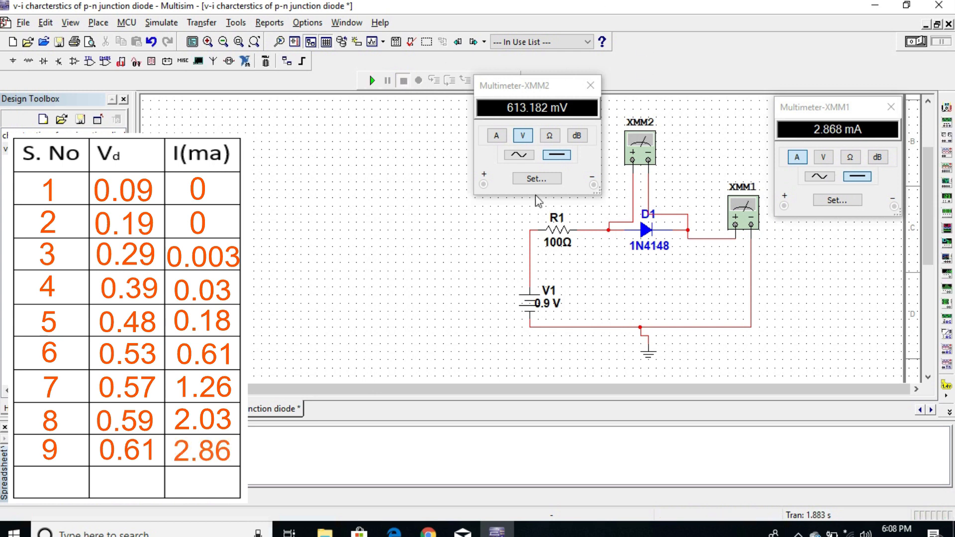
double_click(538, 301)
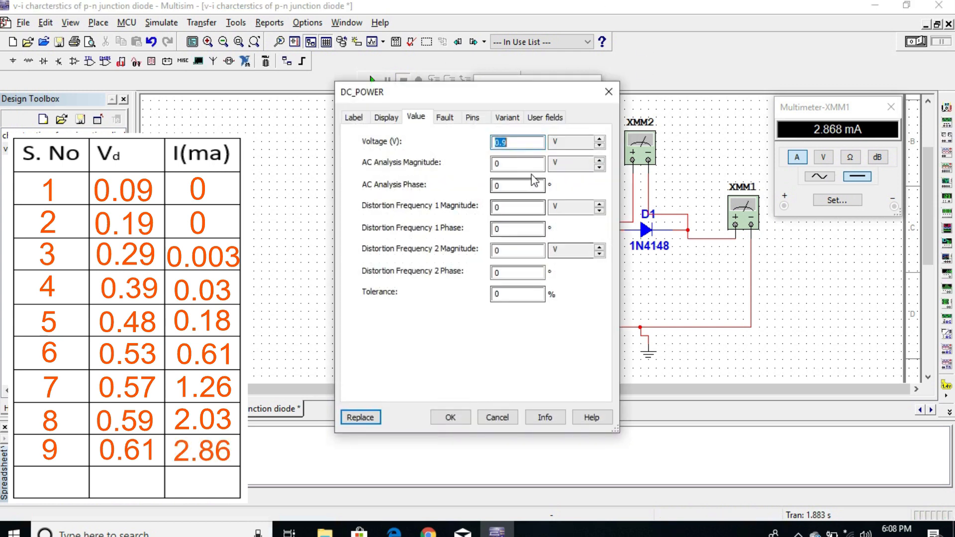
text(1)
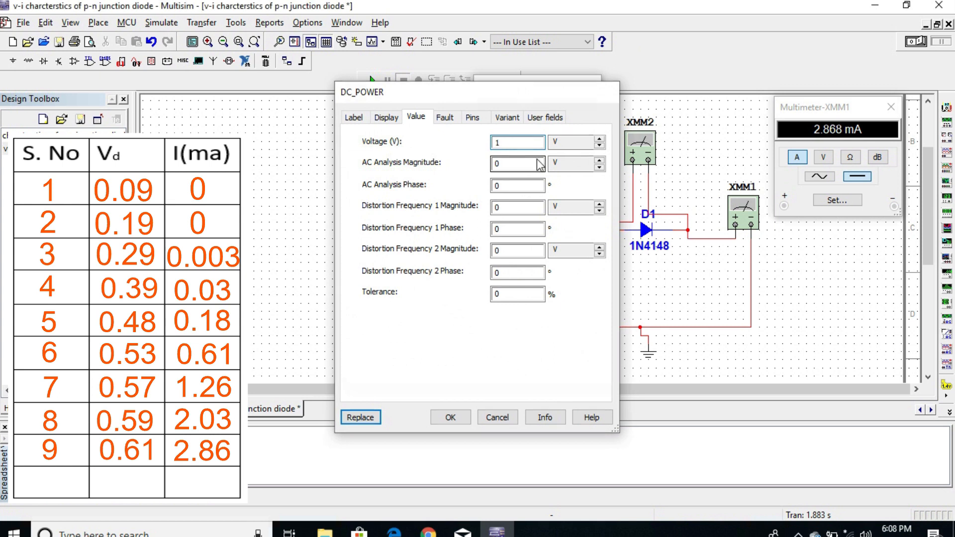
key(Return)
click(377, 80)
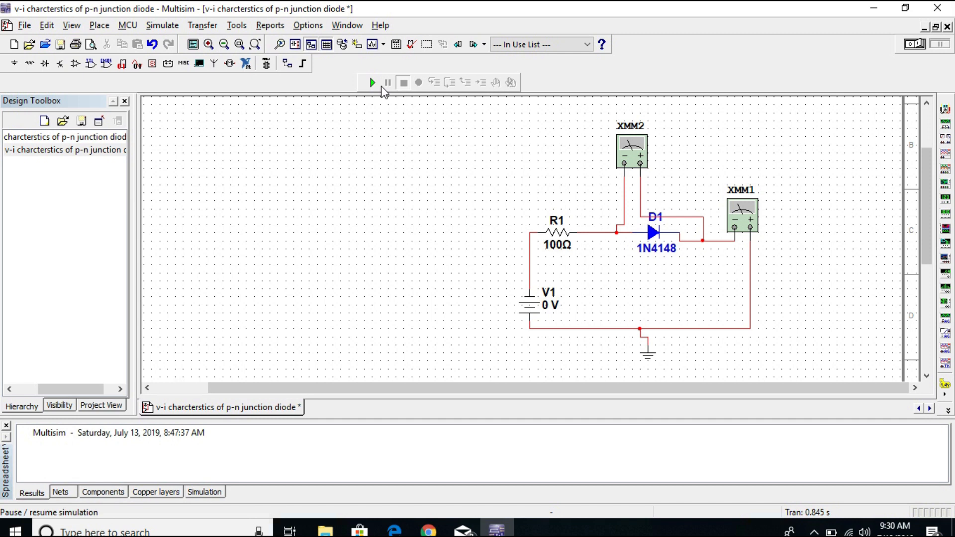
Step: Run the reverse-bias circuit with V1 at 0 V and open the readouts of multimeters XMM2 and XMM1
click(372, 82)
double_click(632, 150)
double_click(746, 213)
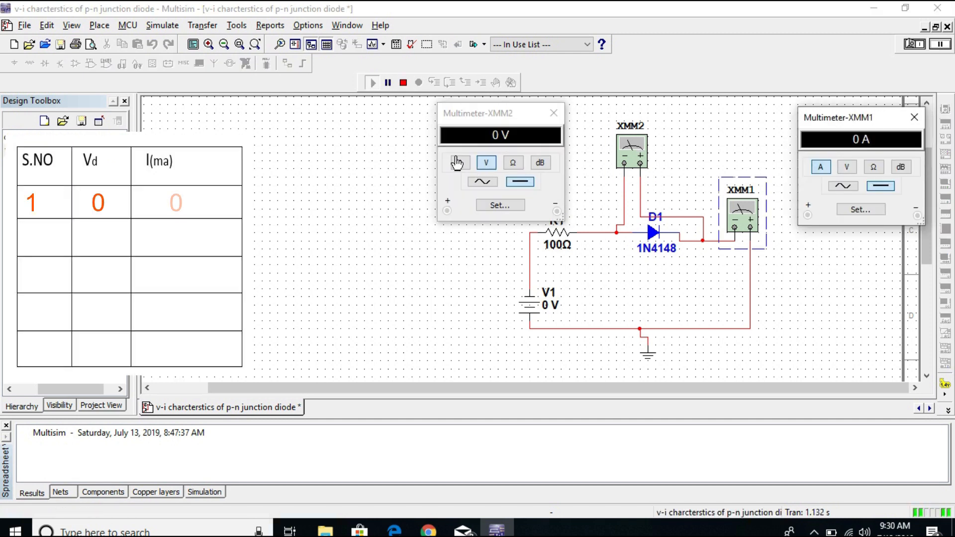
Step: Stop the simulation, set V1 to 1 V and rerun it for the second reverse-bias reading
click(404, 84)
double_click(546, 315)
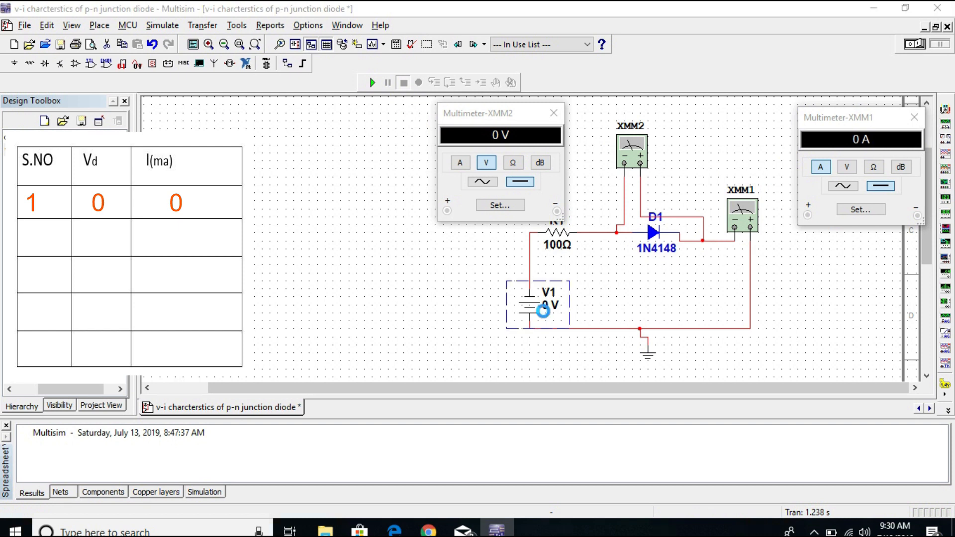
key(Return)
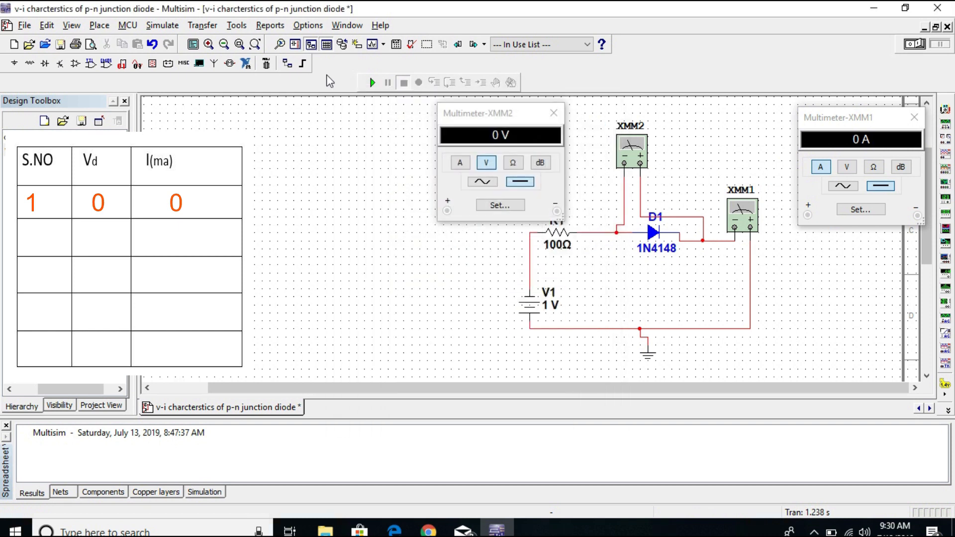
key(F5)
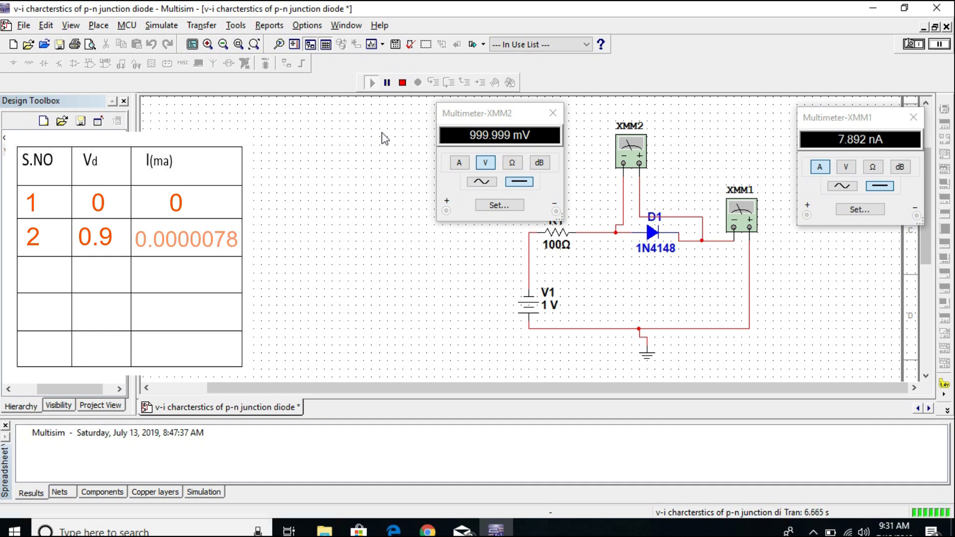
Step: Stop the simulation, set V1 to 2 V and rerun it for the third reverse-bias reading
click(403, 83)
double_click(528, 305)
text(3)
key(Return)
double_click(549, 300)
text(2)
key(Return)
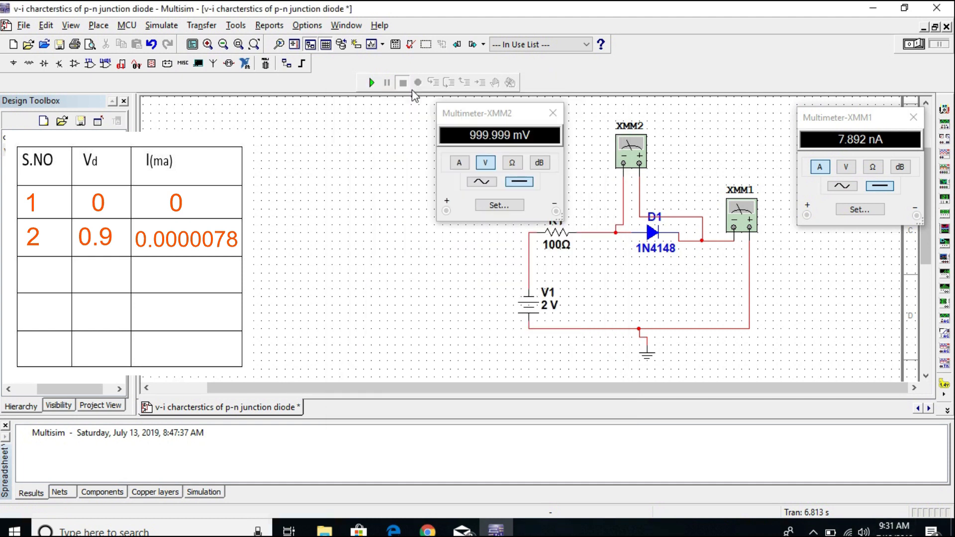
click(371, 83)
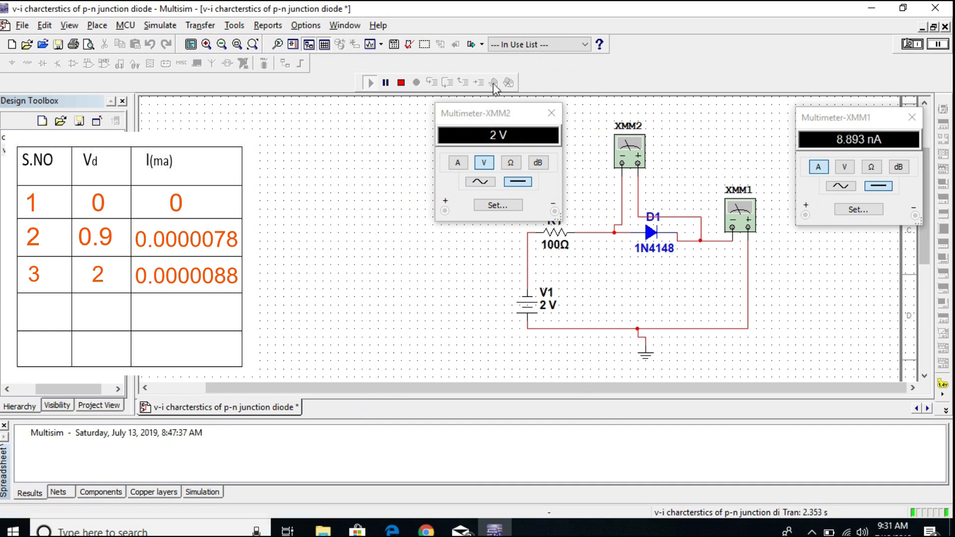
Step: Stop the simulation, set V1 to 3 V and rerun it for the fourth reverse-bias reading
click(401, 82)
double_click(547, 305)
text(3)
key(Return)
key(F5)
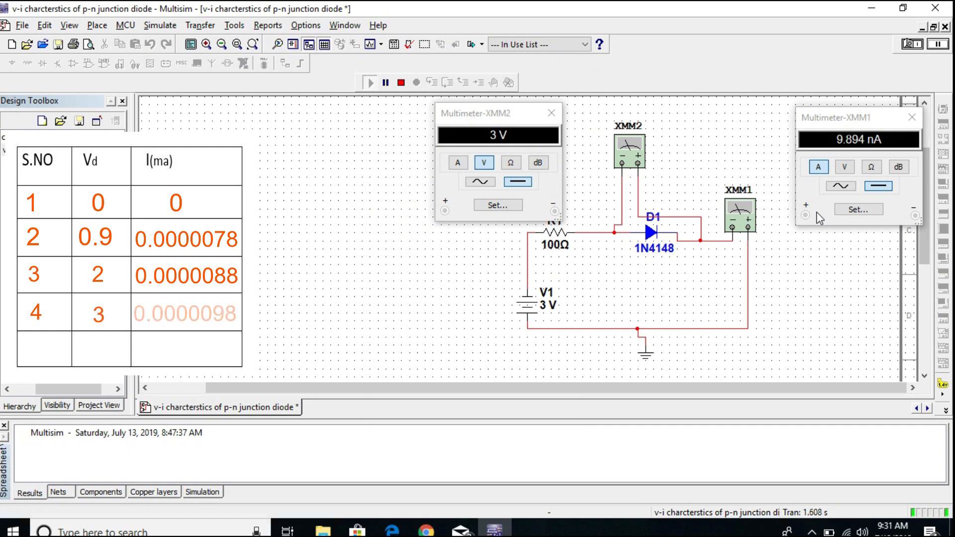
Step: Stop the simulation, set V1 to 4 V and rerun it for the fifth reverse-bias reading
click(401, 83)
click(539, 304)
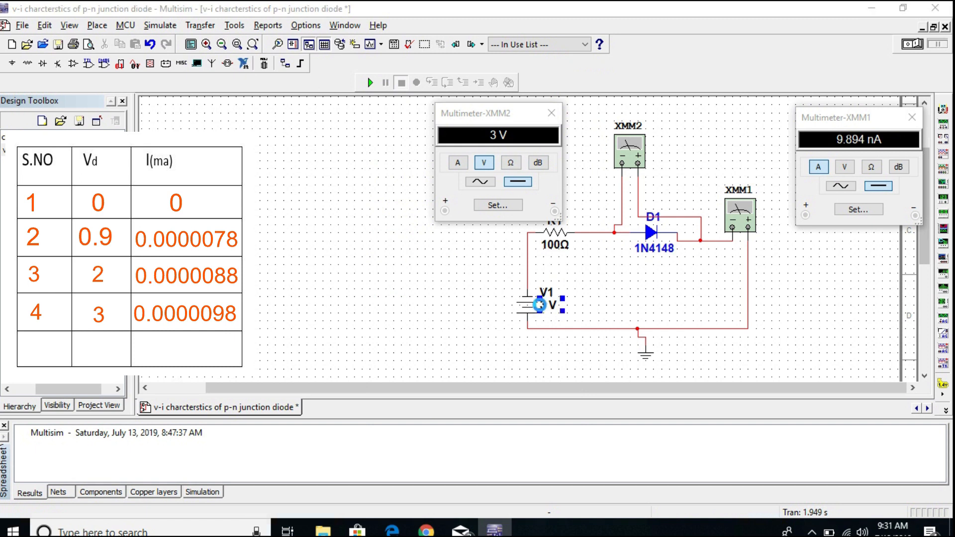
double_click(539, 305)
text(4)
key(Return)
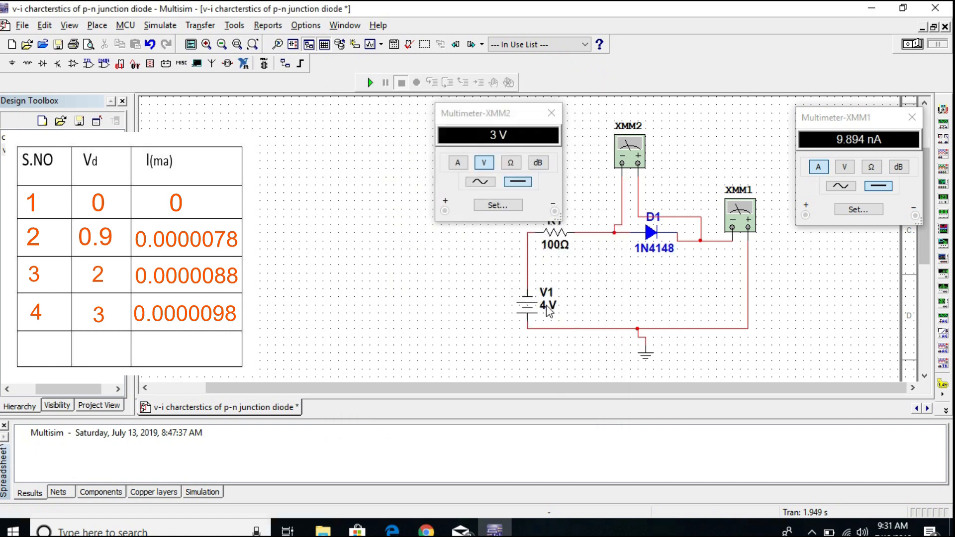
click(370, 82)
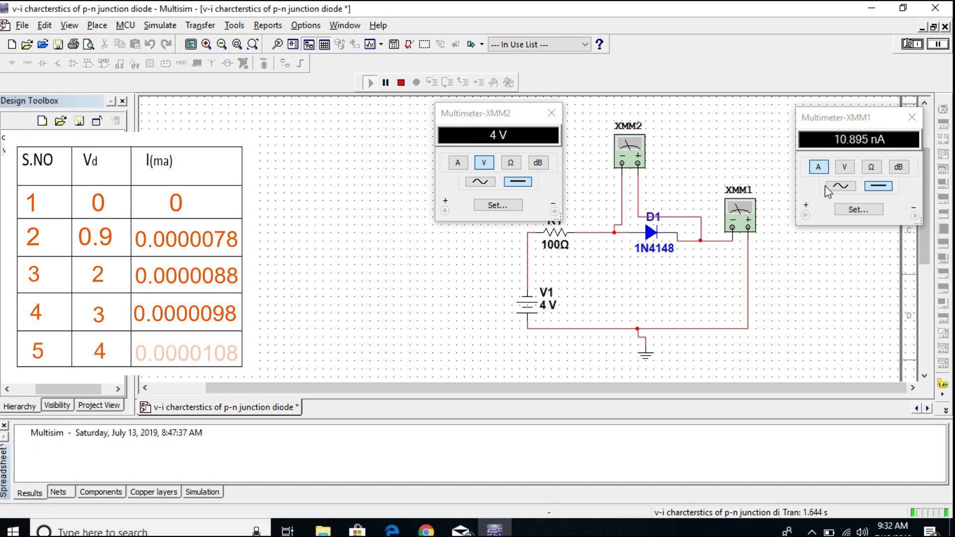
Step: Stop the simulation, set V1 to 5 V, rerun it for the sixth reverse-bias reading and stop it again
click(401, 82)
double_click(532, 308)
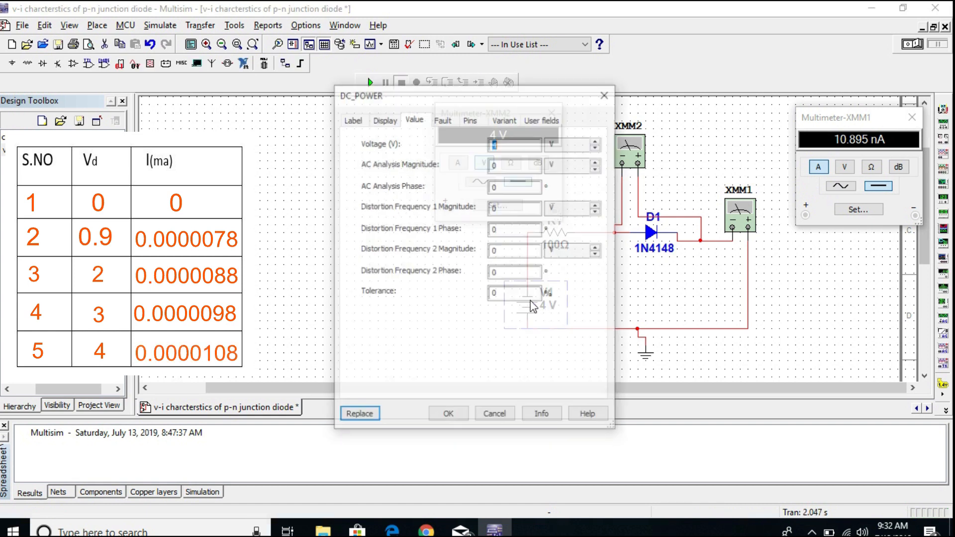
text(5)
key(Return)
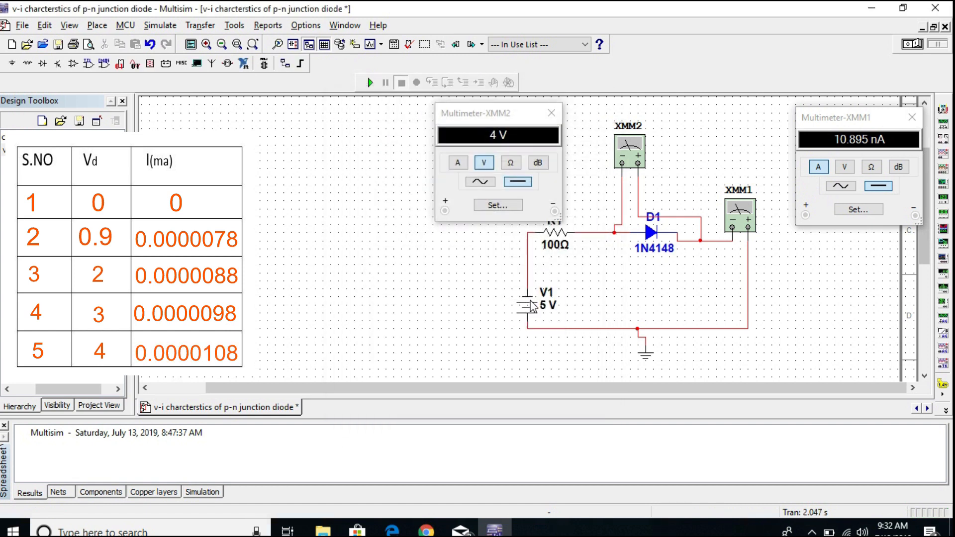
click(370, 82)
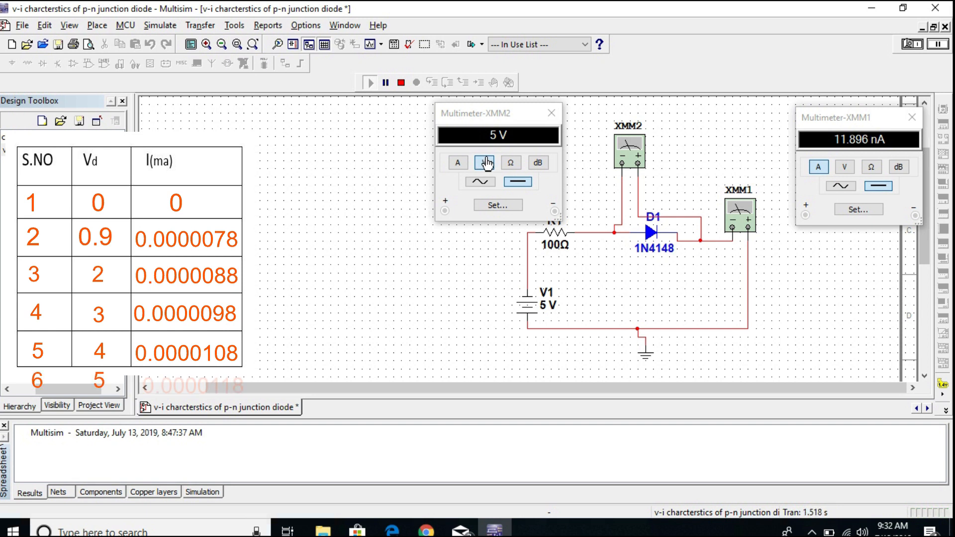
click(400, 82)
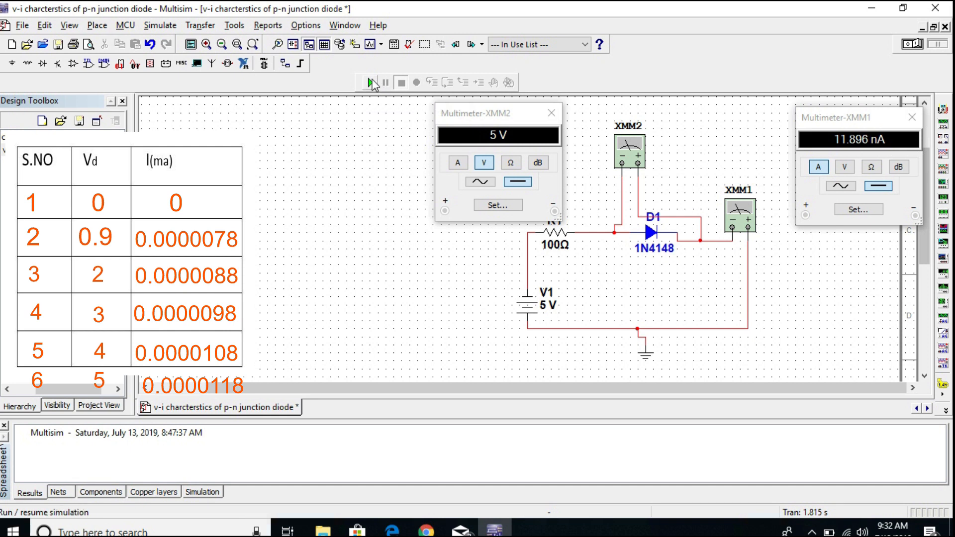
click(811, 527)
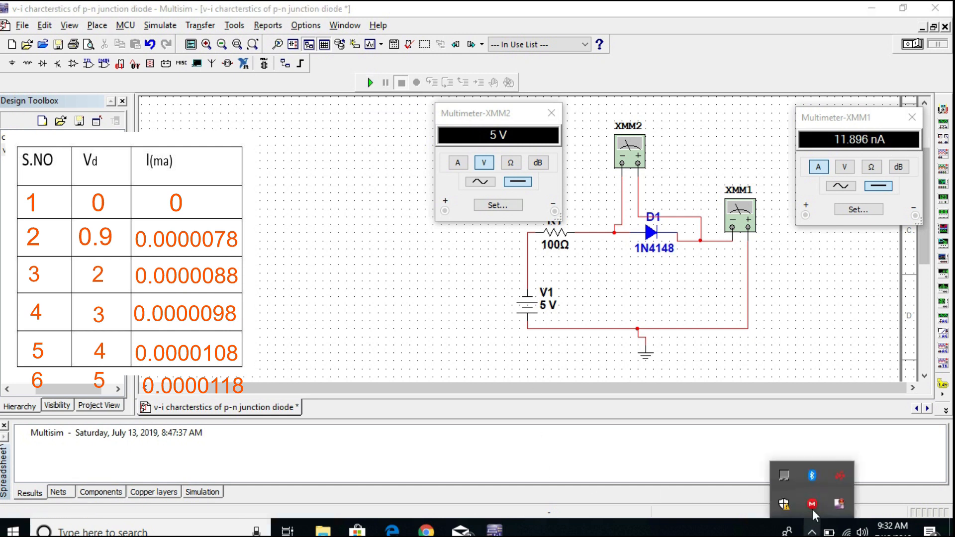